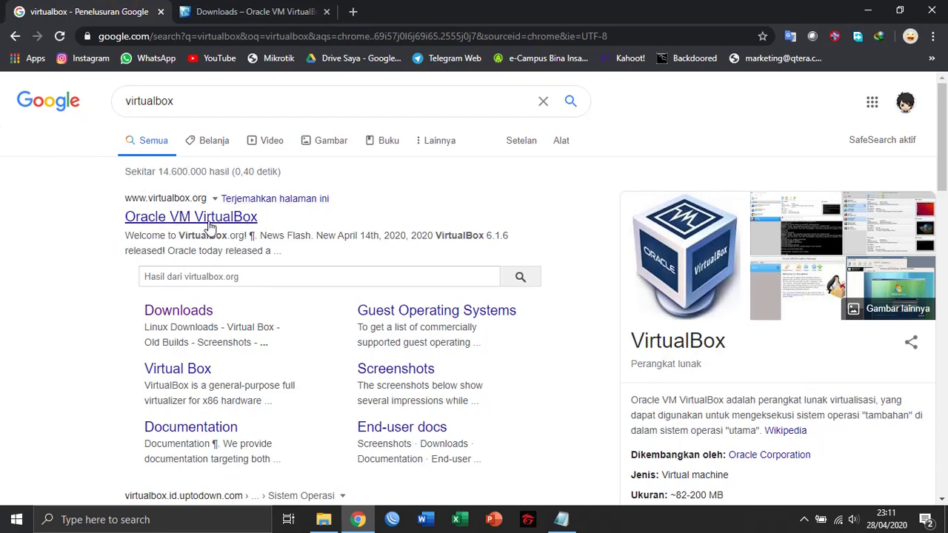
Try to download the VirtualBox 6.1.6 installer for Windows hosts from the VirtualBox downloads page.
scroll(228, 225, "down", 4)
scroll(228, 224, "up", 3)
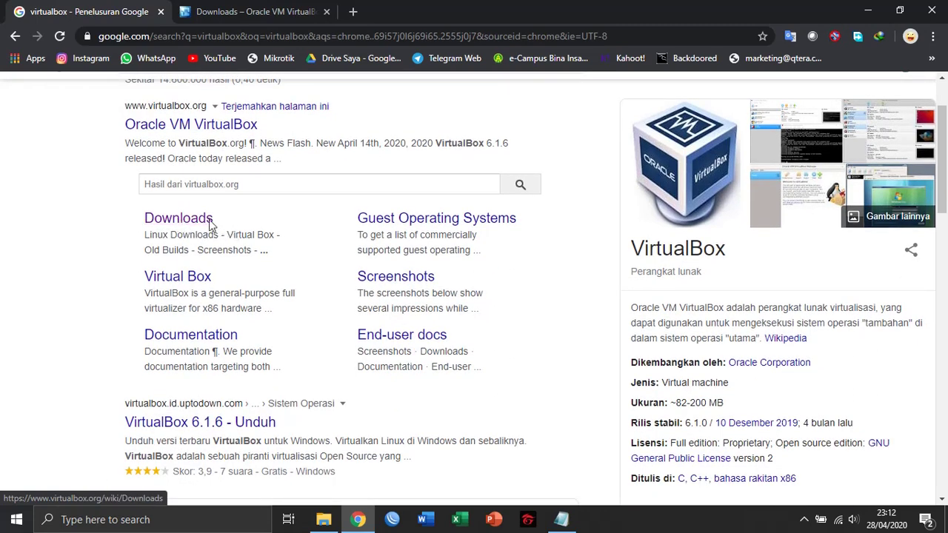
left_click(287, 6)
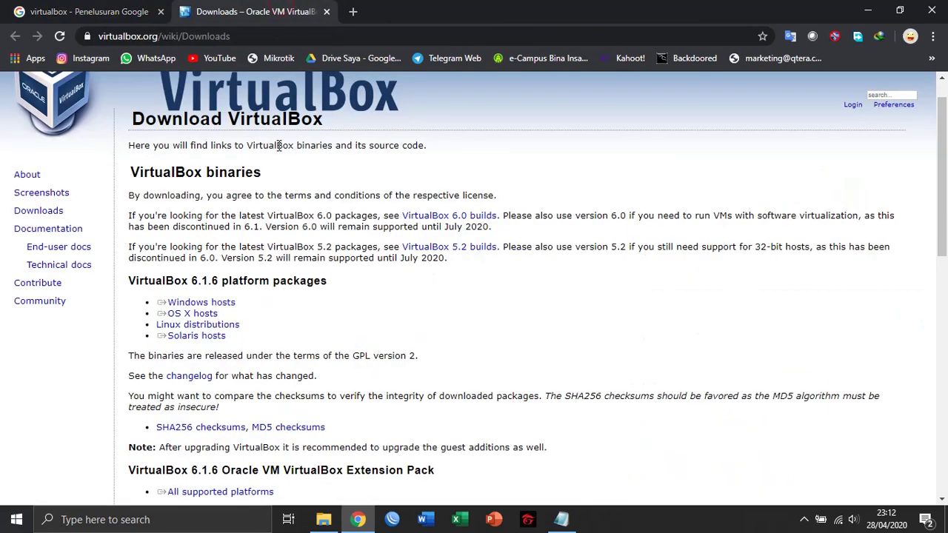
scroll(278, 146, "up", 1)
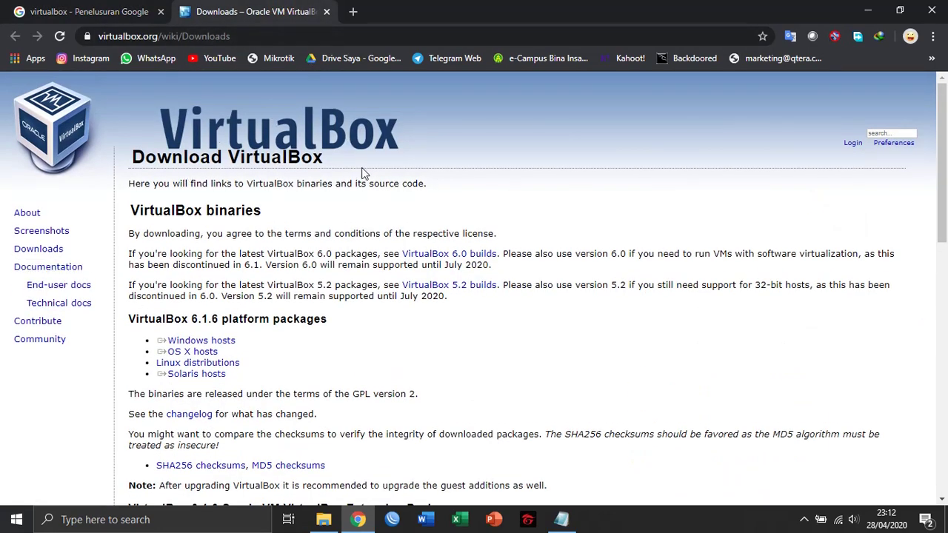
scroll(362, 168, "down", 1)
scroll(363, 168, "up", 1)
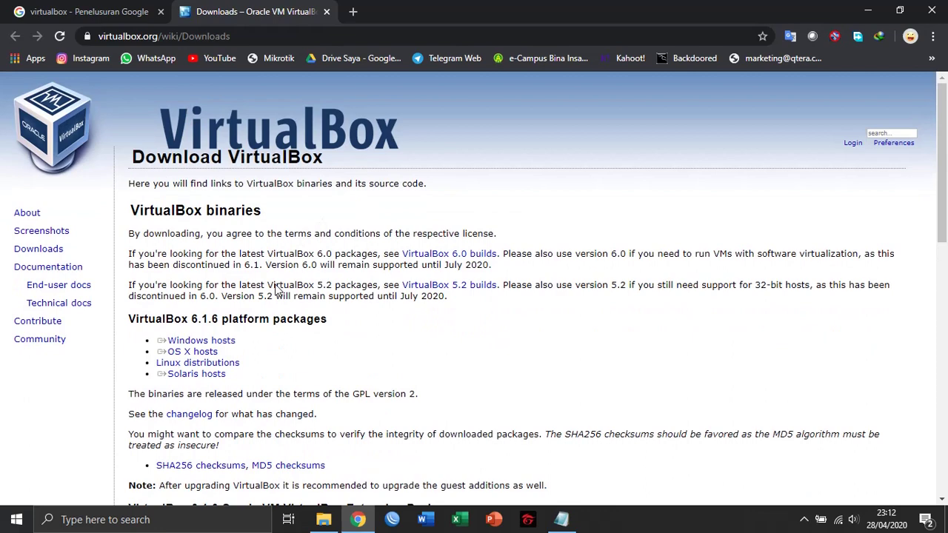
left_click(222, 340)
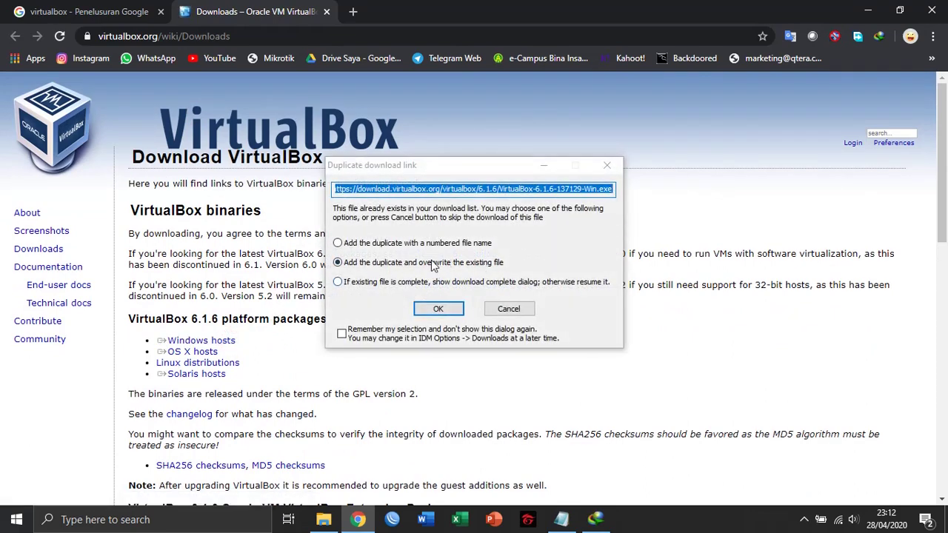
left_click(600, 172)
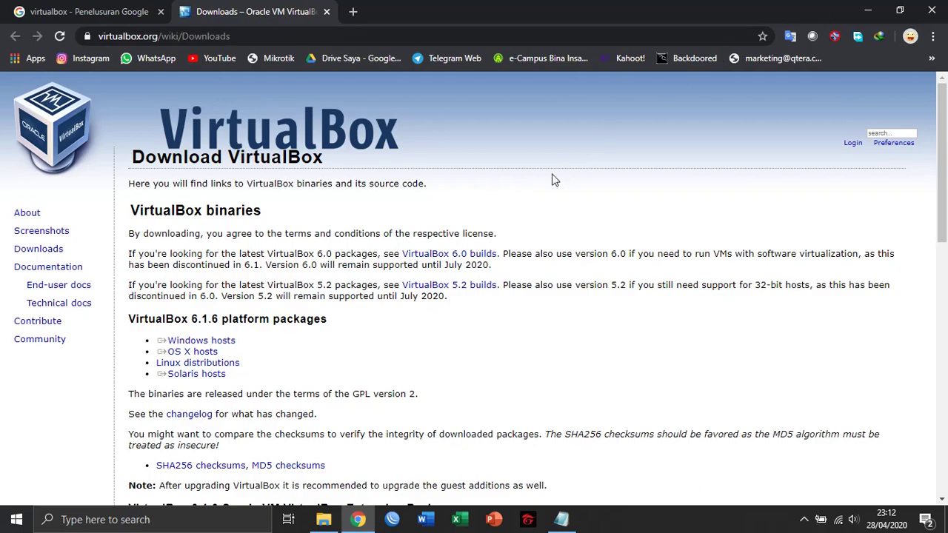
Minimize the browser and launch the VirtualBox-6.1.6-137129-Win installer from the desktop.
left_click(865, 10)
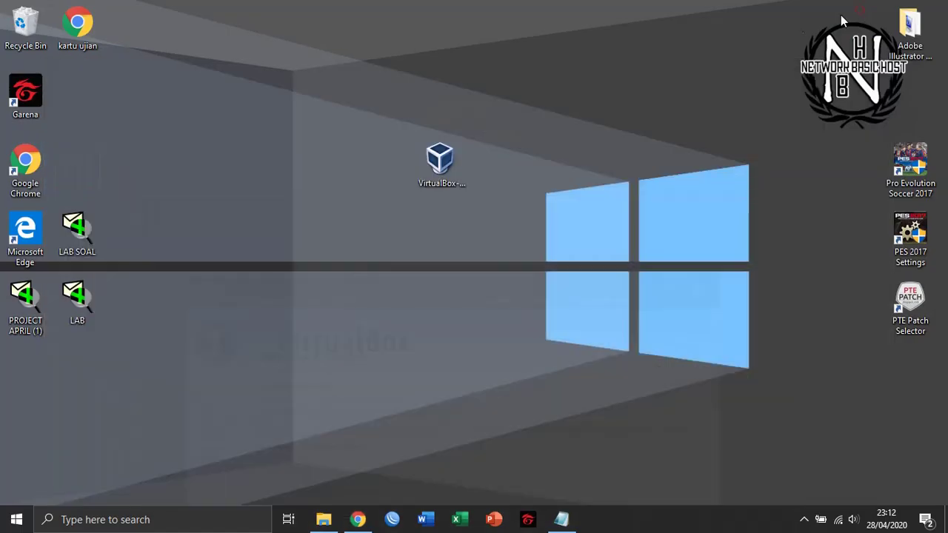
left_click(456, 172)
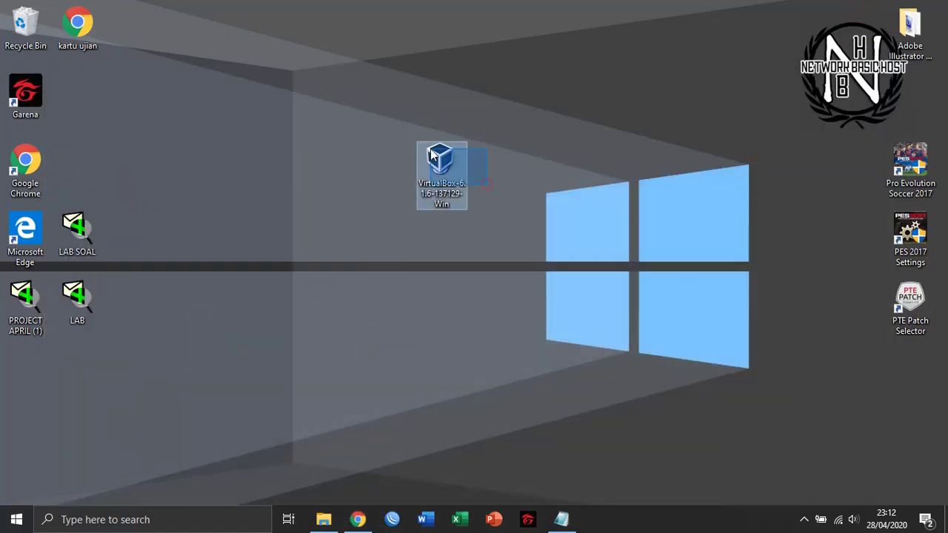
left_click(554, 134)
left_click(444, 167)
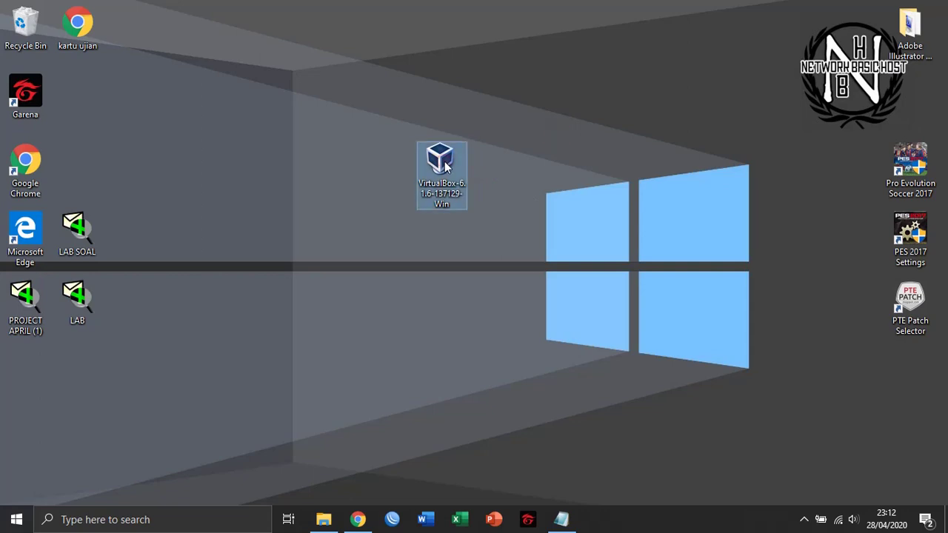
double_click(445, 166)
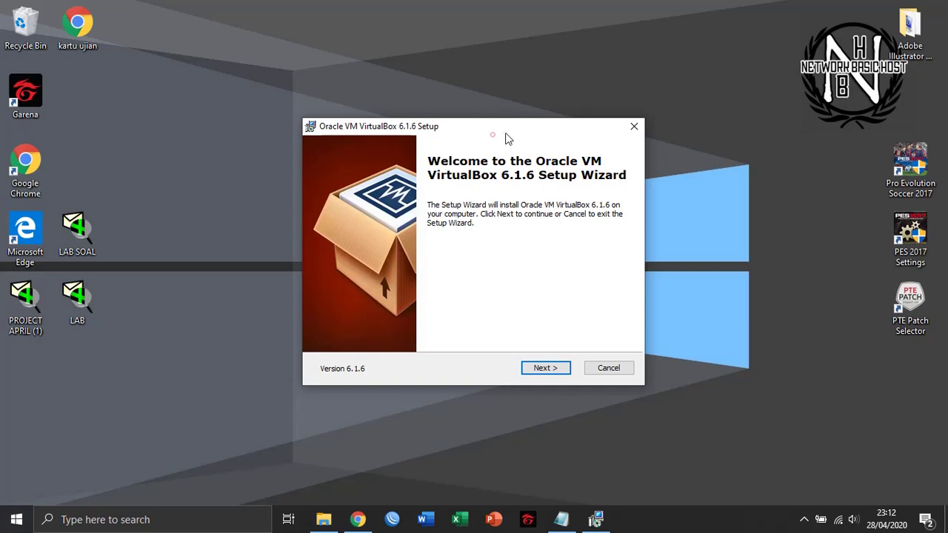
left_click_drag(506, 133, 508, 87)
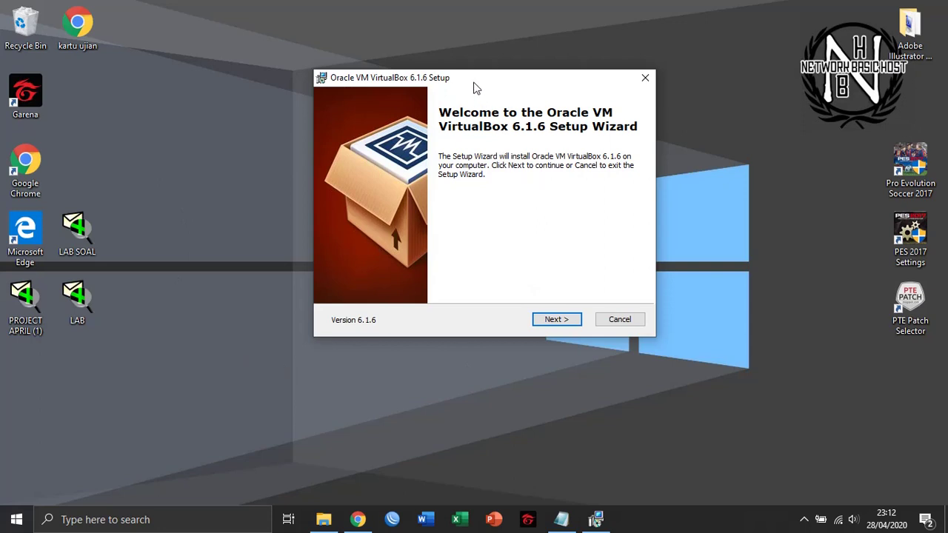
mouse_move(475, 87)
left_mouse_down()
mouse_move(454, 101)
mouse_move(481, 100)
left_mouse_up()
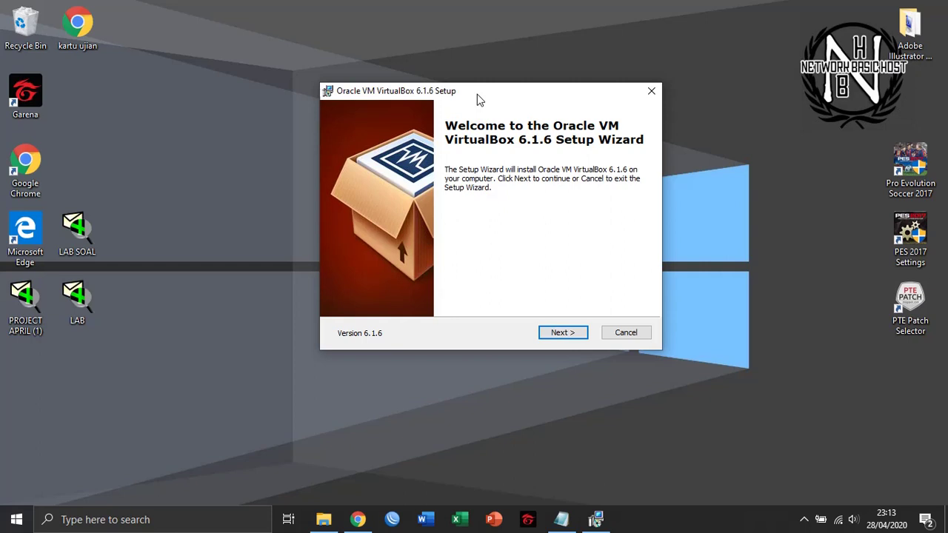
left_click_drag(476, 94, 419, 95)
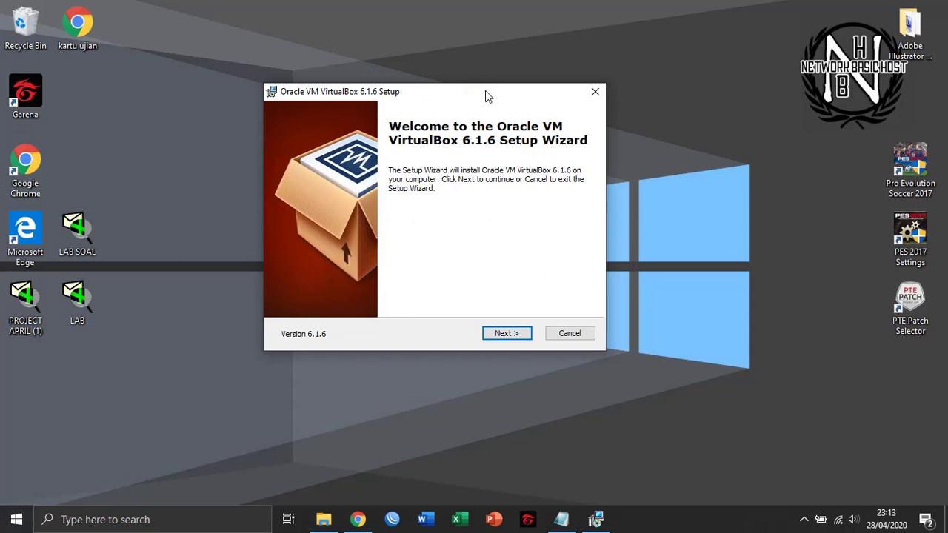
left_click_drag(486, 97, 510, 110)
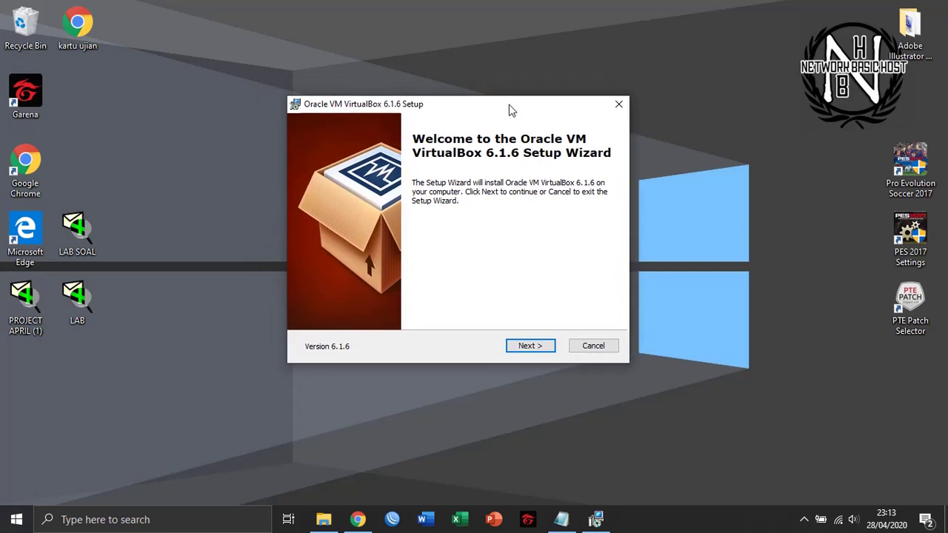
Switch to Notepad, add the line "VM ware" below "Install VirtualBox", and minimize the note.
left_click(561, 518)
left_click(265, 214)
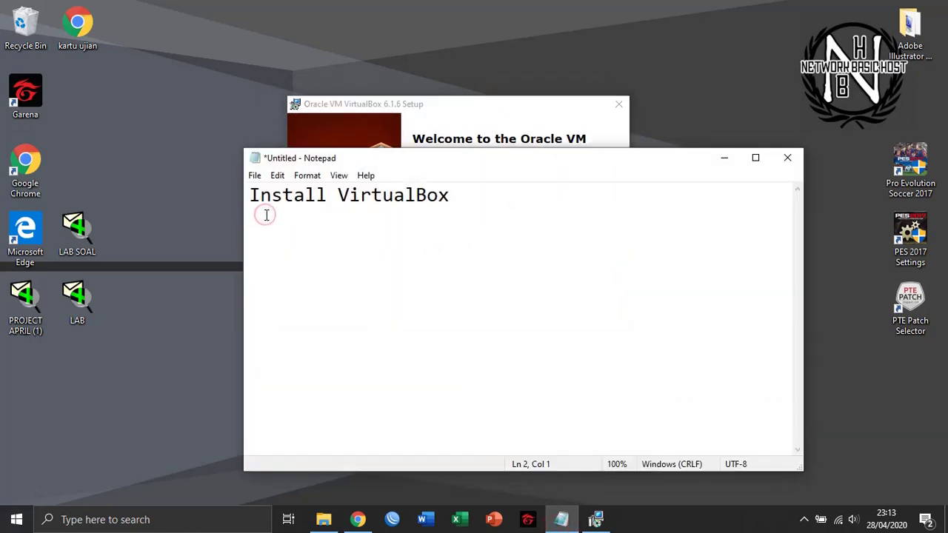
type("VM ware")
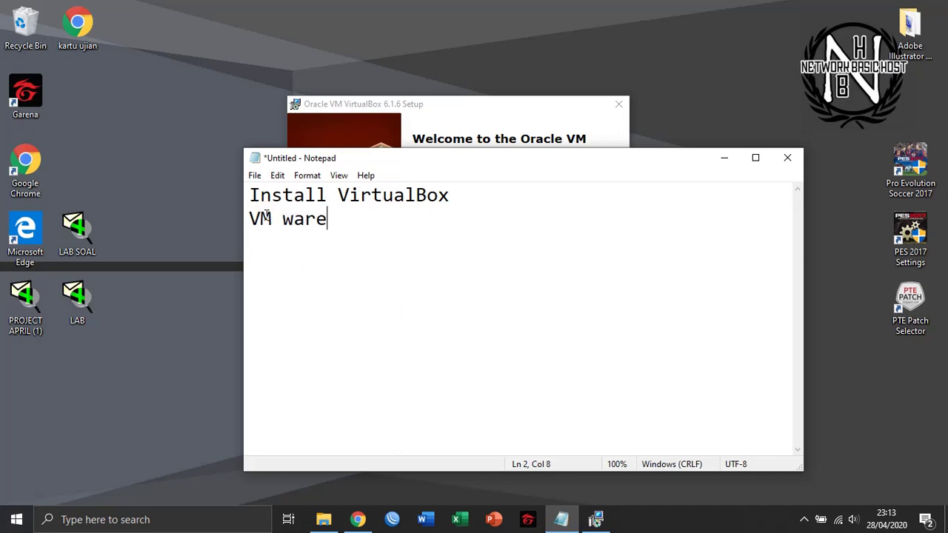
left_click(282, 218)
left_click_drag(489, 199, 249, 194)
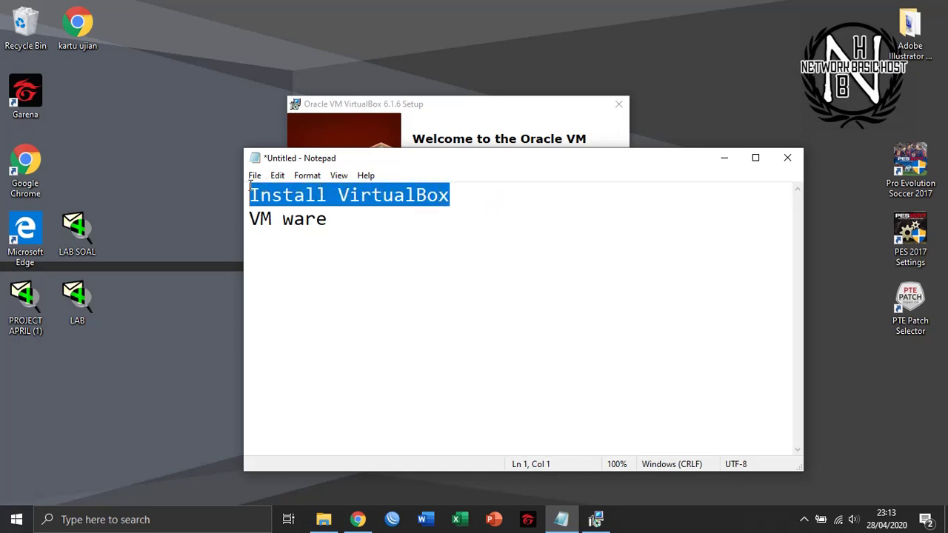
left_click(723, 158)
Advance the setup wizard through feature selection, keeping the default features and the location C:\Program Files\Oracle\VirtualBox\.
left_click(518, 345)
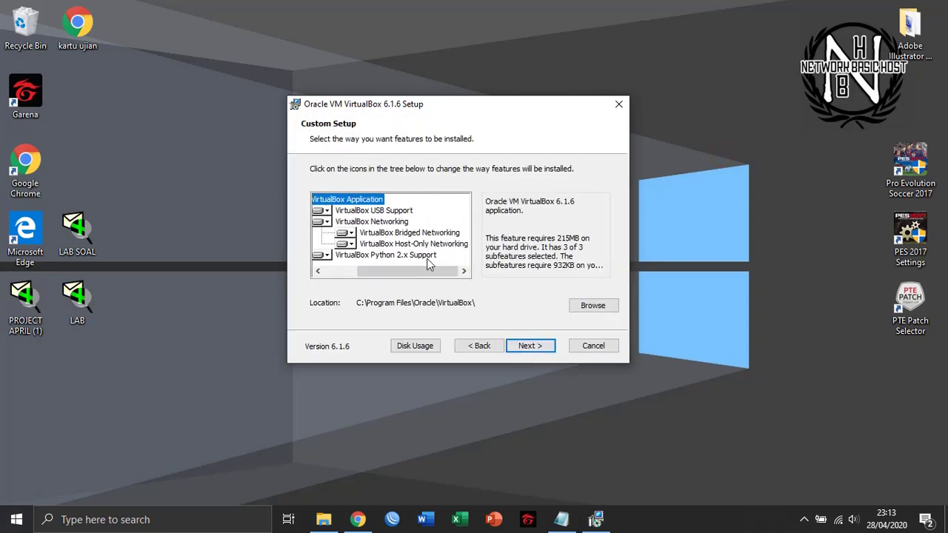
left_click_drag(427, 269, 410, 269)
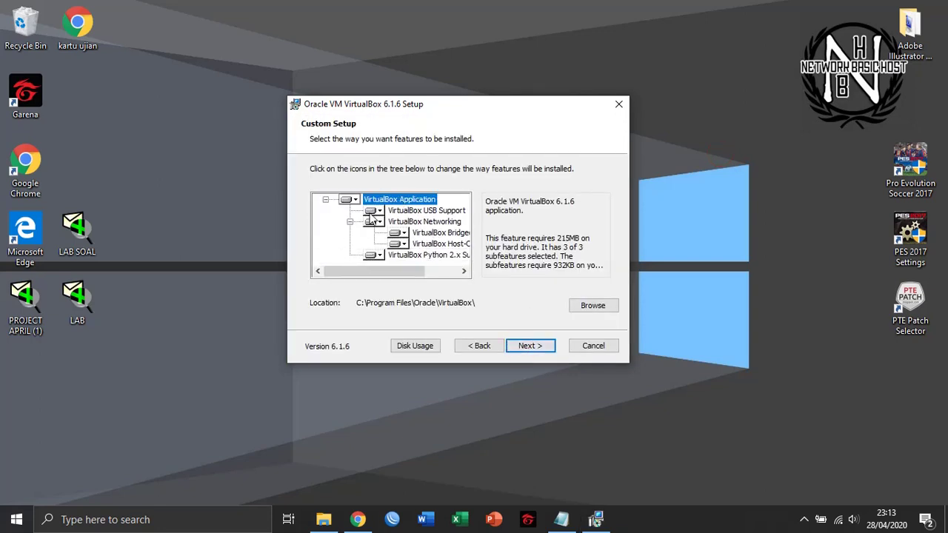
left_click(429, 271)
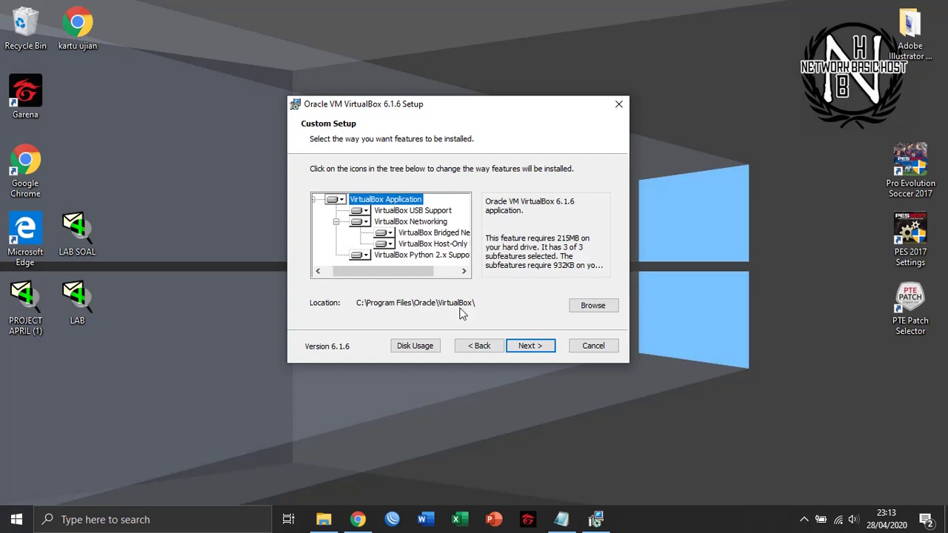
left_click(524, 346)
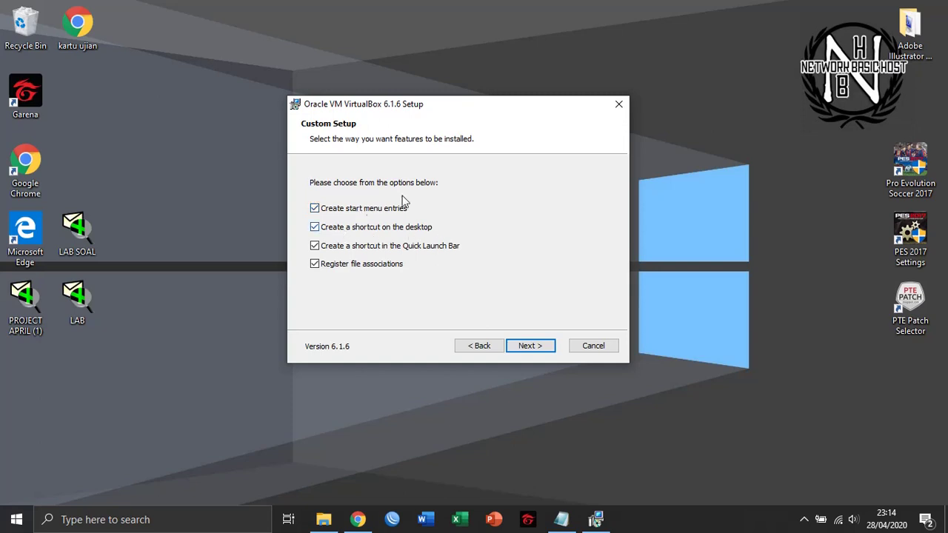
Disable the desktop and Quick Launch Bar shortcuts in the custom setup options and continue to the network warning.
left_click(360, 231)
left_click(367, 249)
left_click_drag(459, 108, 497, 97)
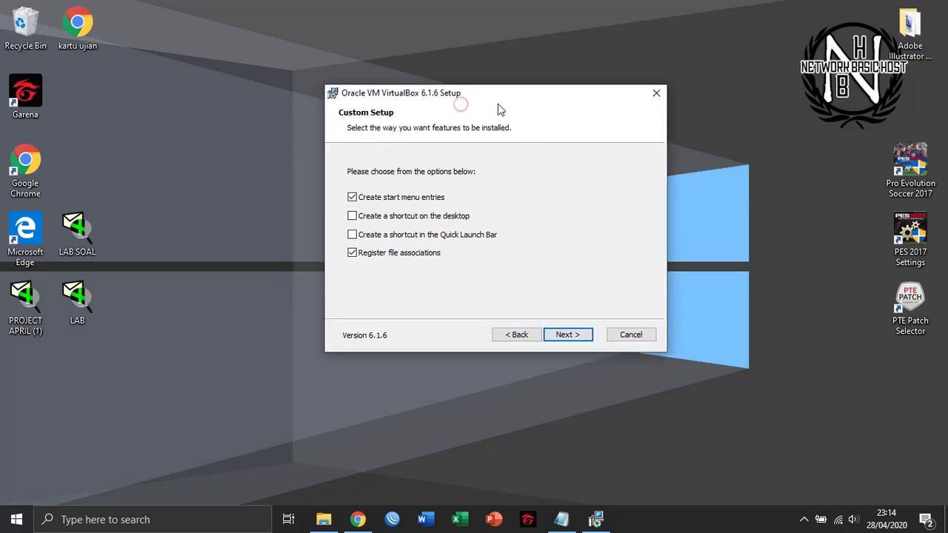
left_click(566, 335)
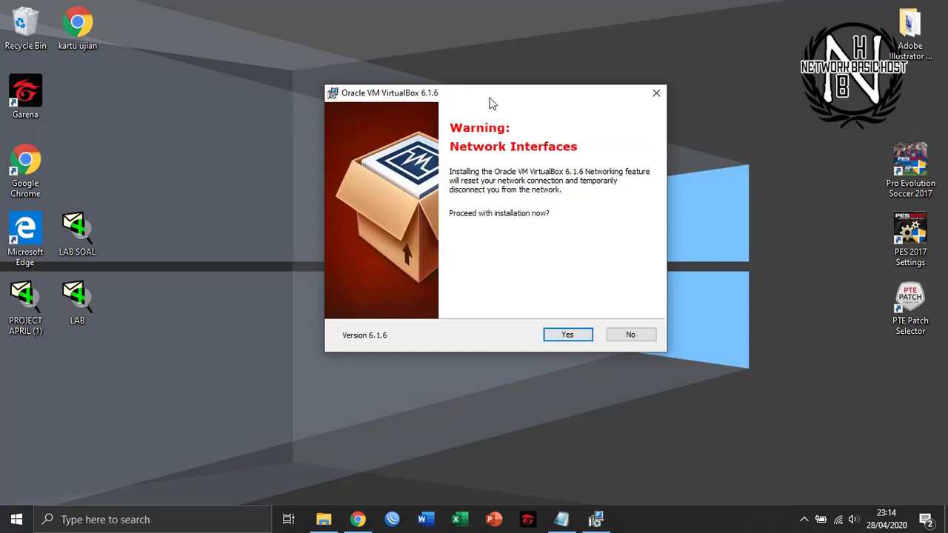
Examine the existing network adapters in Windows Network Connections, then minimize the network windows to return to the setup wizard.
left_click_drag(489, 104, 472, 106)
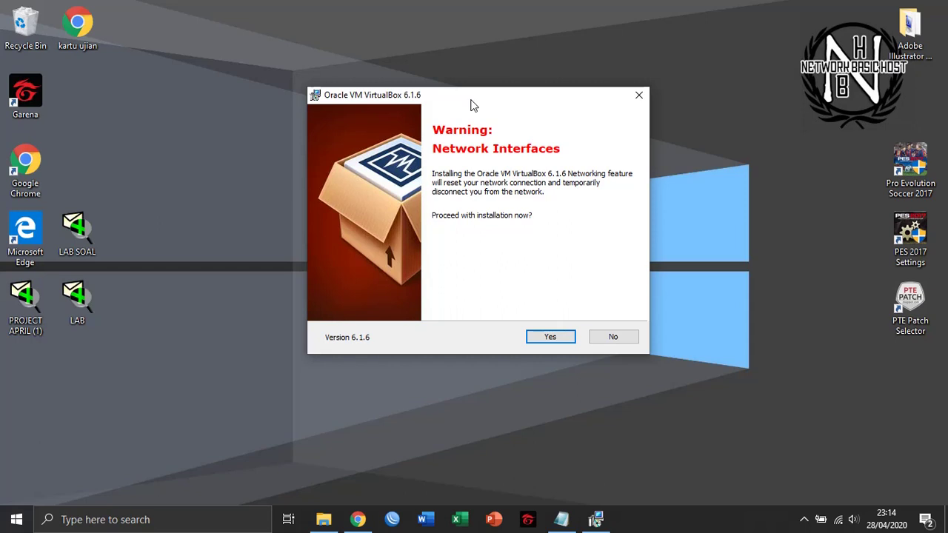
right_click(838, 523)
left_click(827, 502)
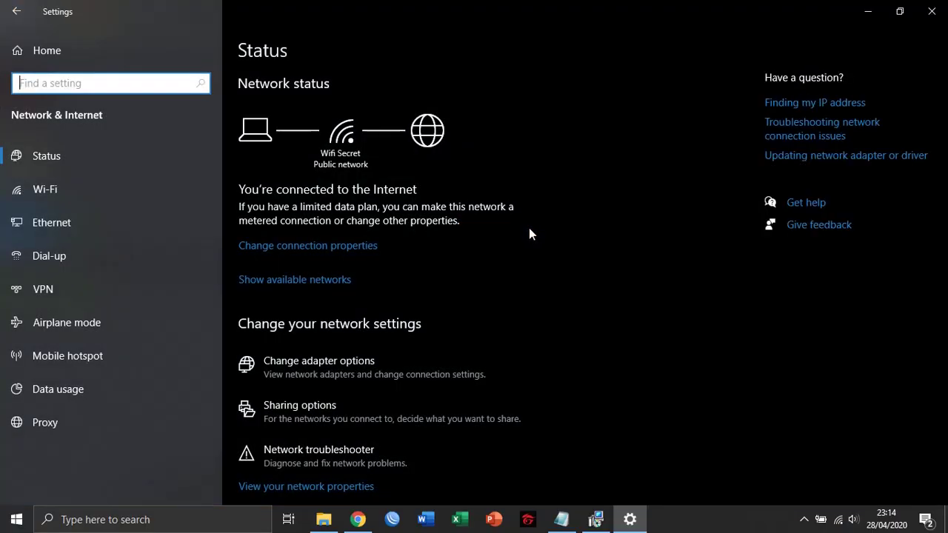
left_click(336, 365)
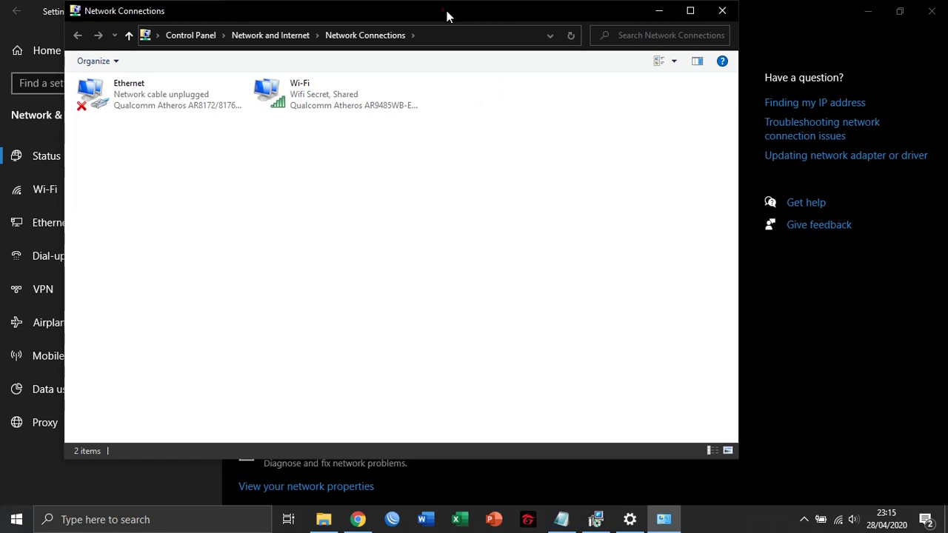
left_click_drag(449, 15, 478, 32)
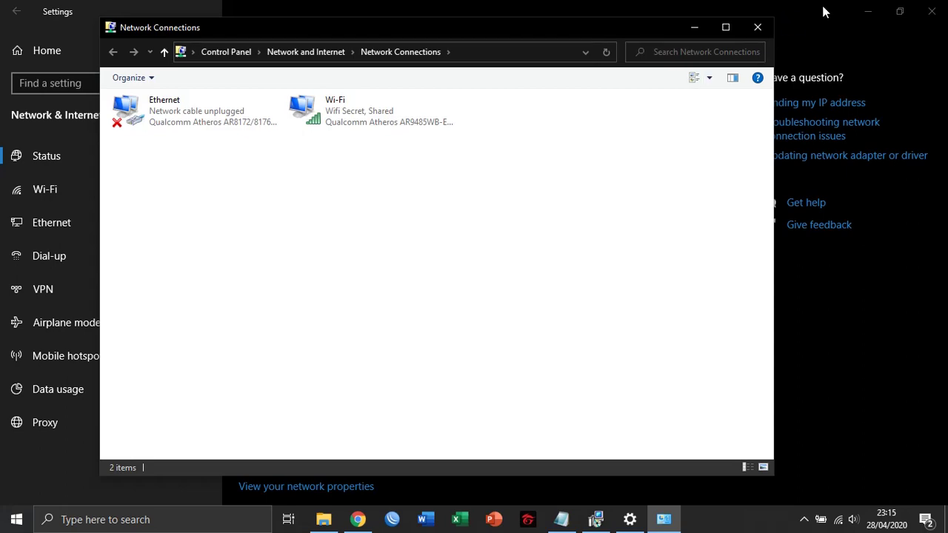
left_click(867, 11)
left_click(867, 12)
left_click(688, 31)
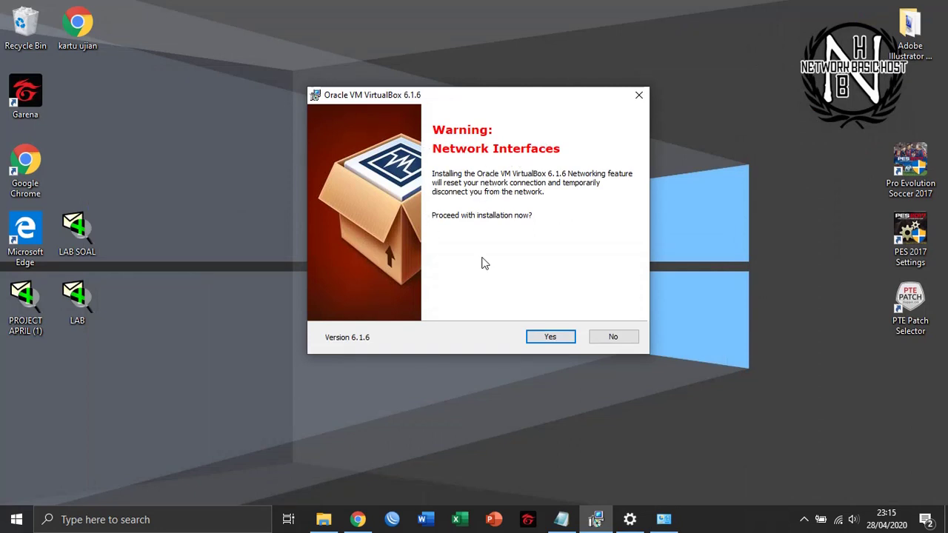
Accept the network interfaces warning and start installing VirtualBox 6.1.6.
left_click(557, 339)
left_click(558, 343)
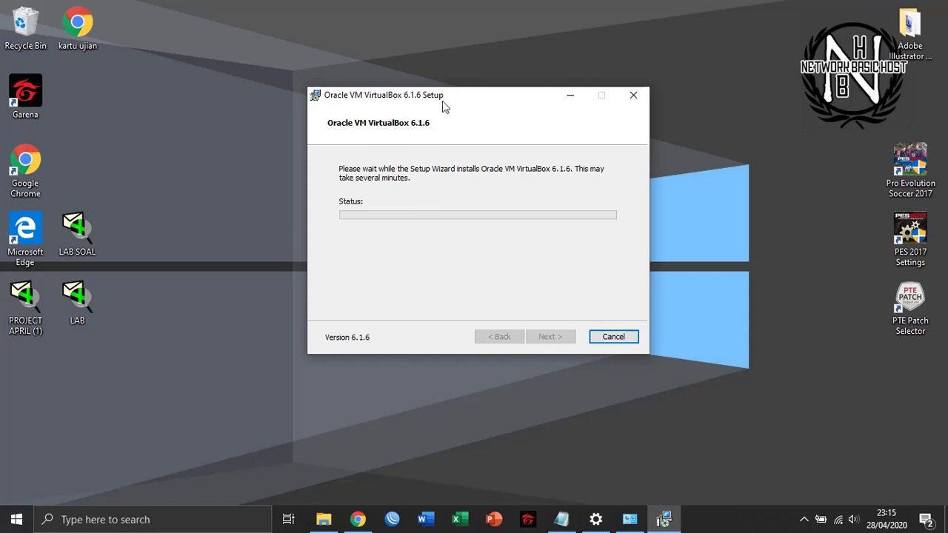
mouse_move(437, 105)
left_mouse_down()
mouse_move(374, 103)
mouse_move(431, 104)
left_mouse_up()
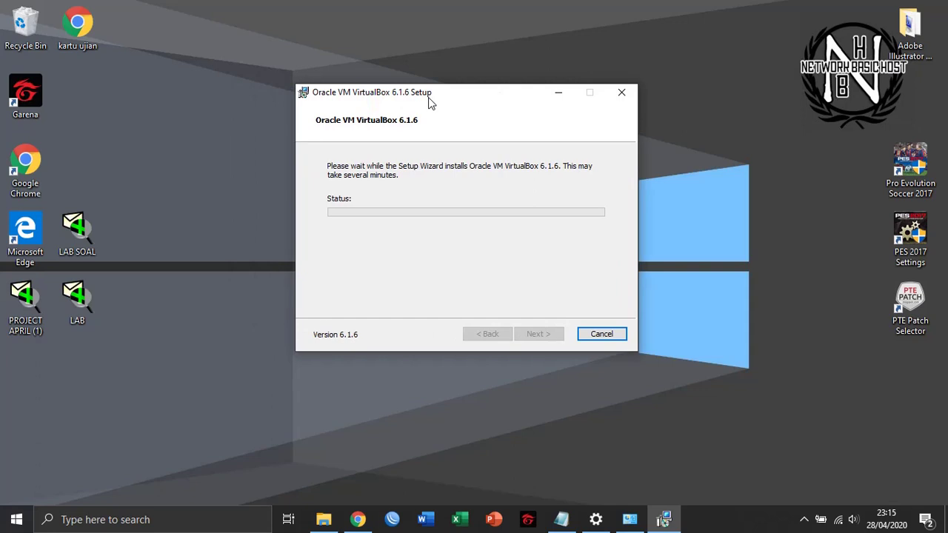
mouse_move(429, 102)
left_mouse_down()
mouse_move(453, 98)
mouse_move(442, 94)
left_mouse_up()
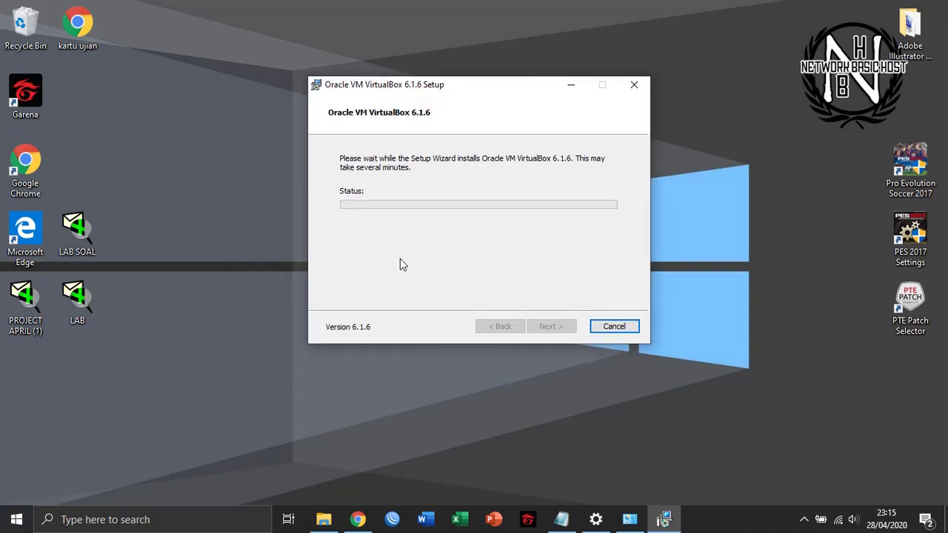
left_click(561, 519)
left_click(561, 519)
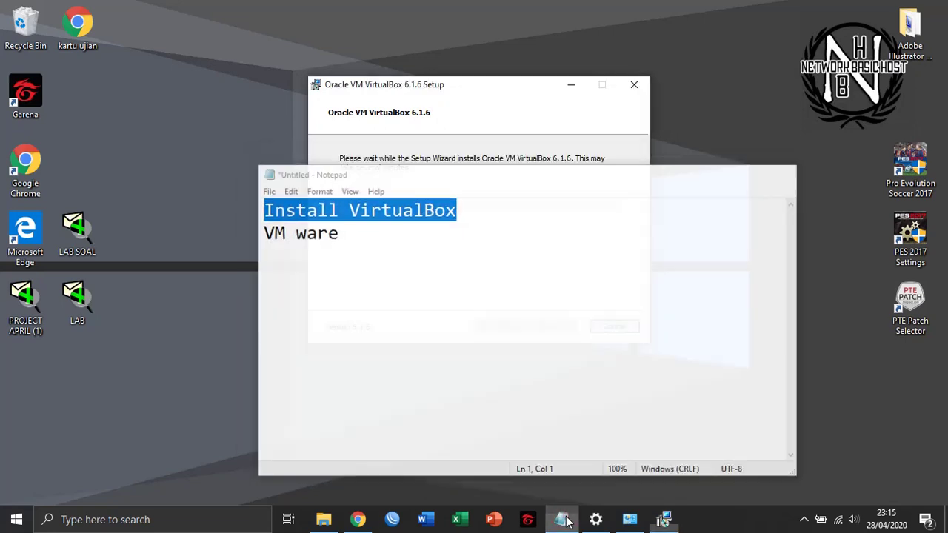
left_click(563, 521)
left_click(562, 521)
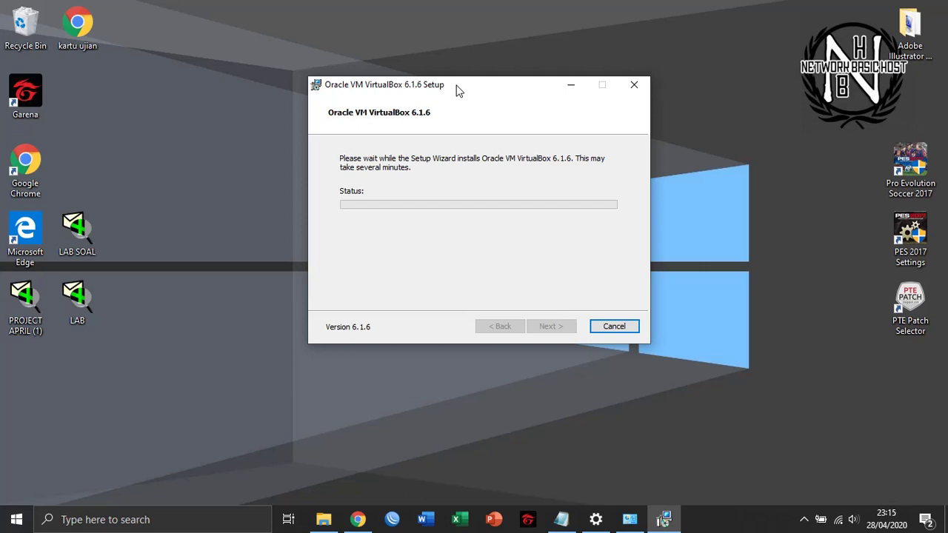
left_click_drag(450, 89, 431, 100)
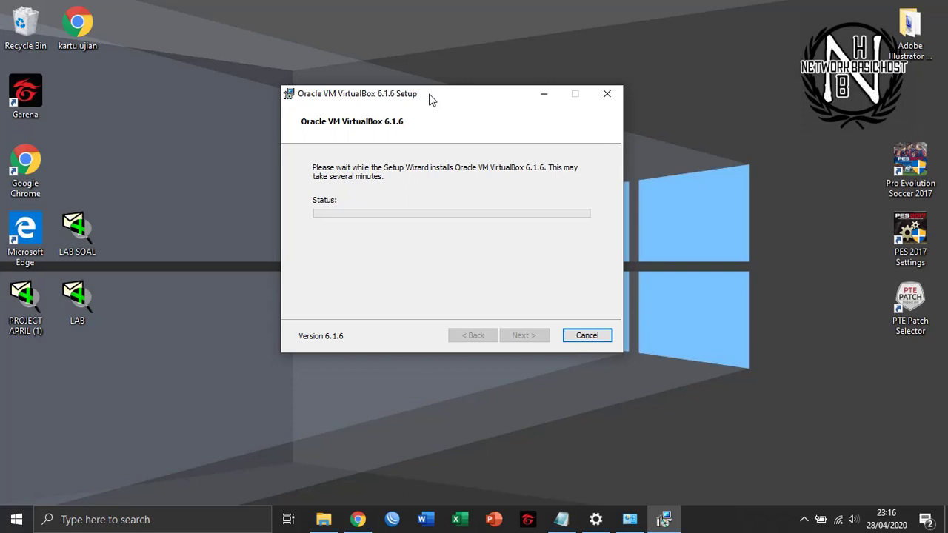
left_click_drag(431, 100, 427, 121)
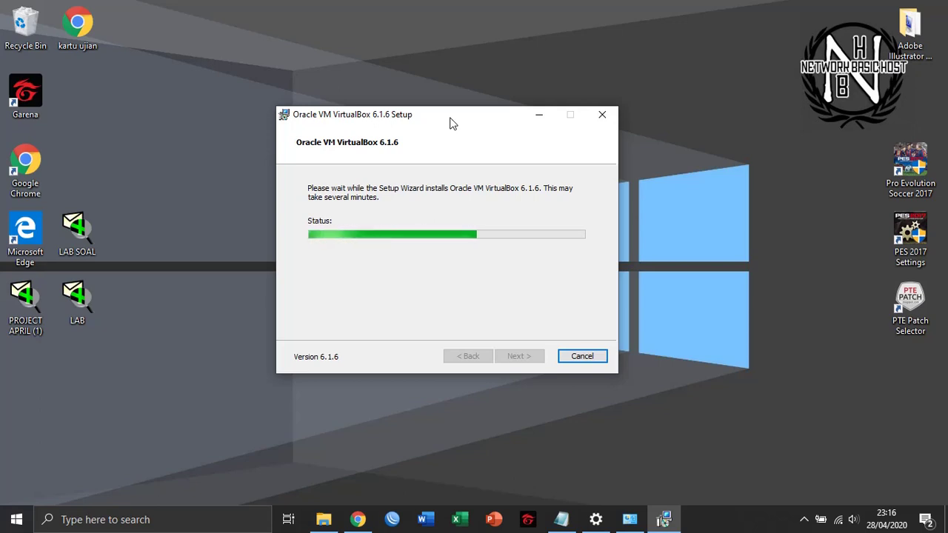
Approve the Oracle Corporation Universal Serial Bus device software and finish the setup wizard, keeping VirtualBox 6.1.6 set to start after installation.
mouse_move(451, 123)
left_mouse_down()
mouse_move(420, 126)
mouse_move(440, 118)
left_mouse_up()
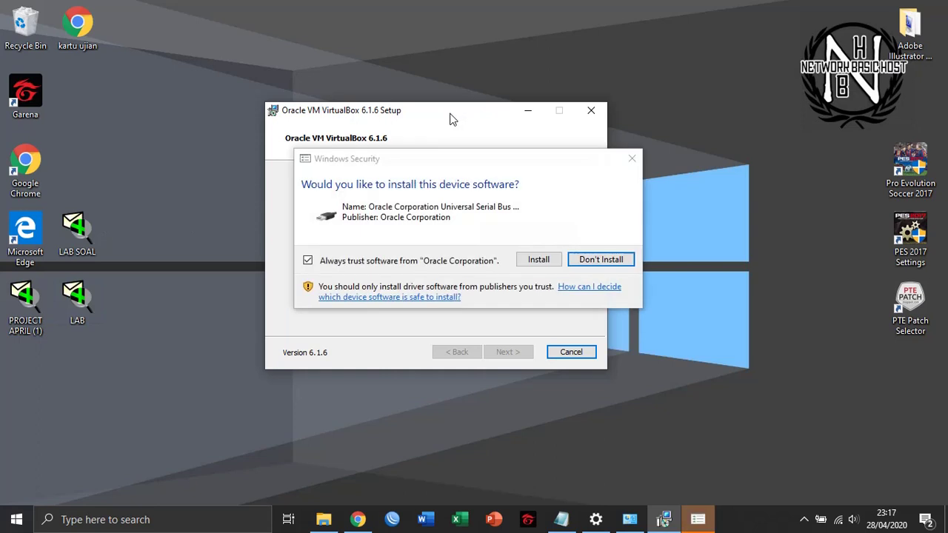
left_click_drag(431, 159, 514, 135)
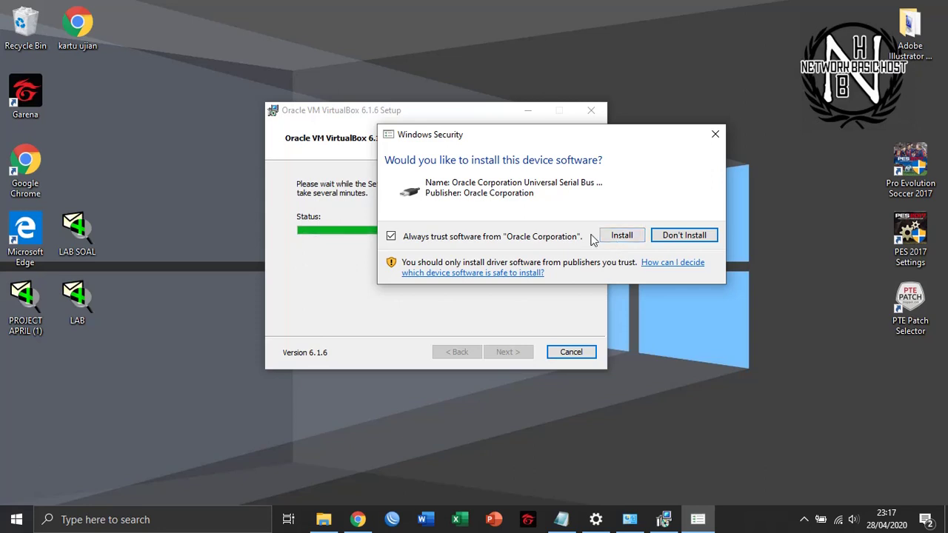
left_click(622, 236)
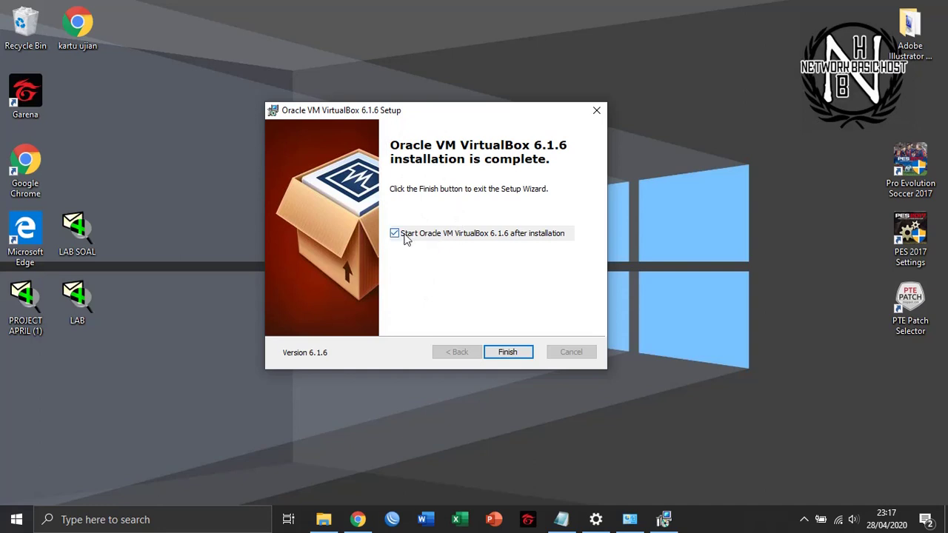
left_click(505, 352)
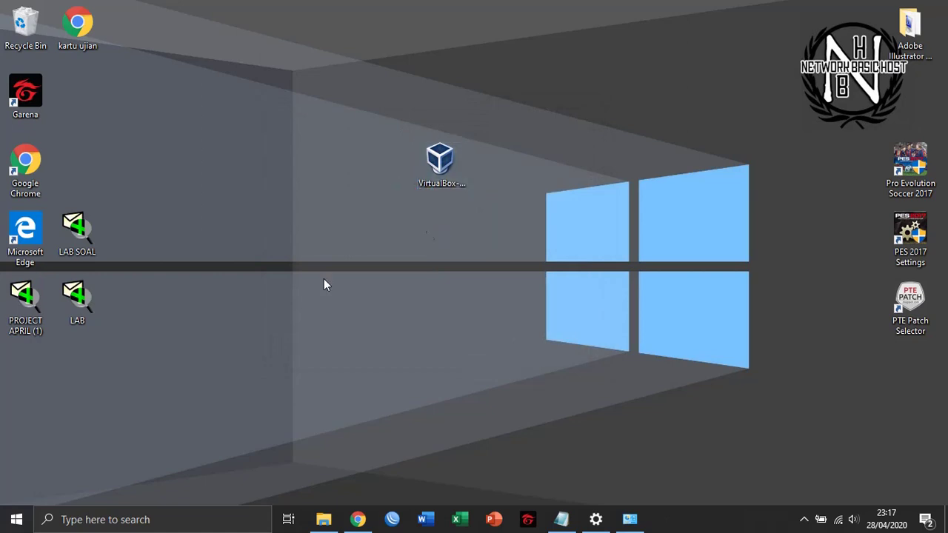
Search Windows for "virt", dismiss the search results and refresh the desktop.
left_click(16, 519)
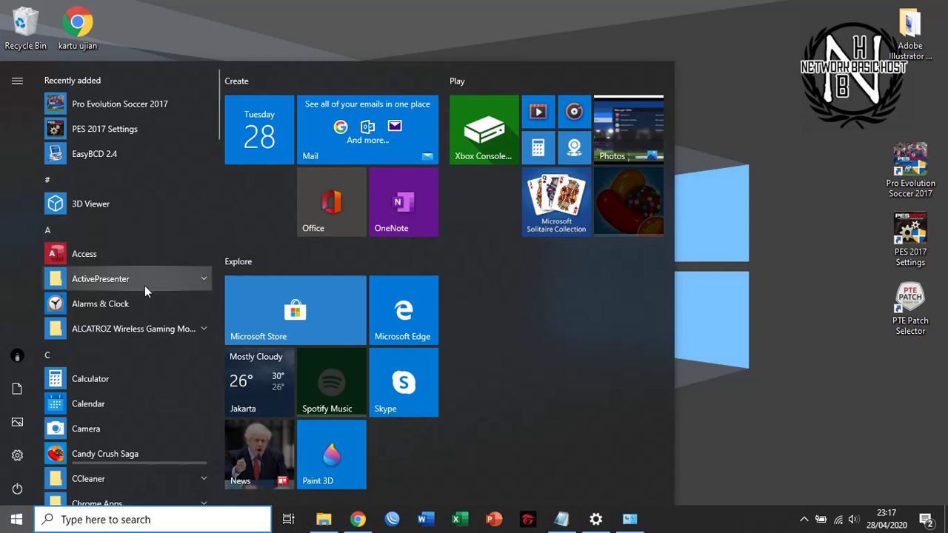
type("vir")
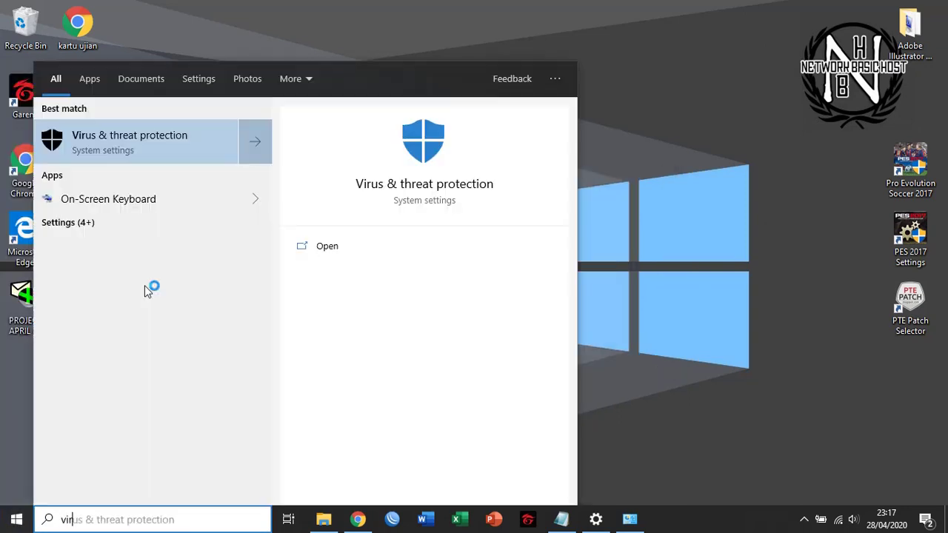
type("t")
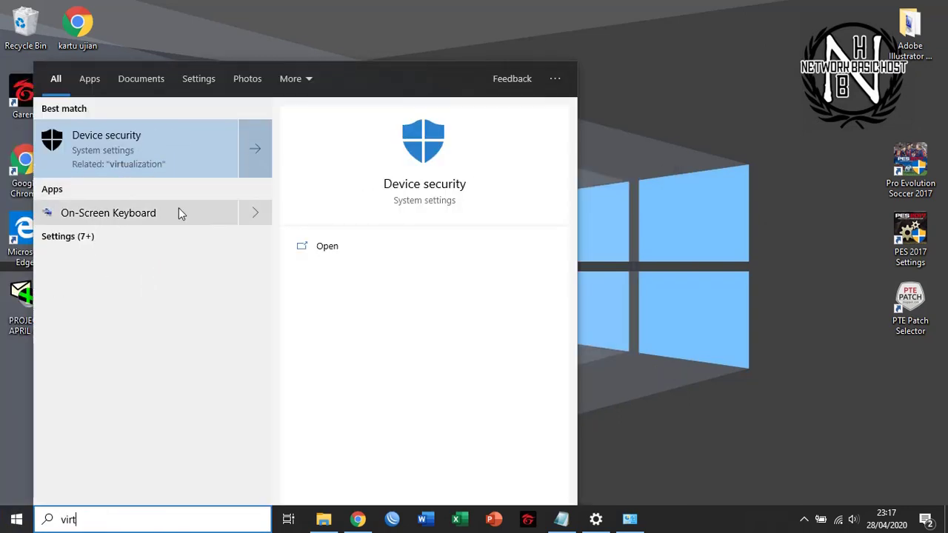
left_click(362, 38)
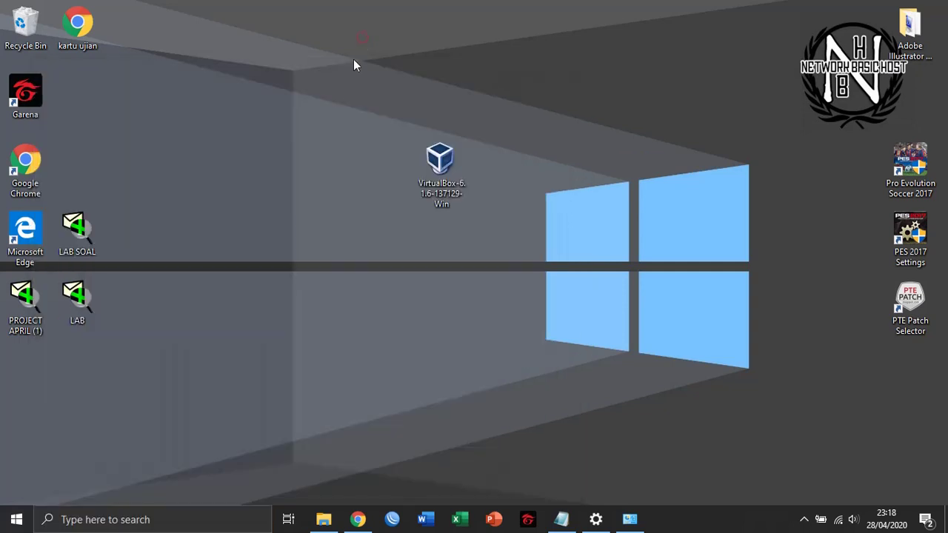
right_click(346, 168)
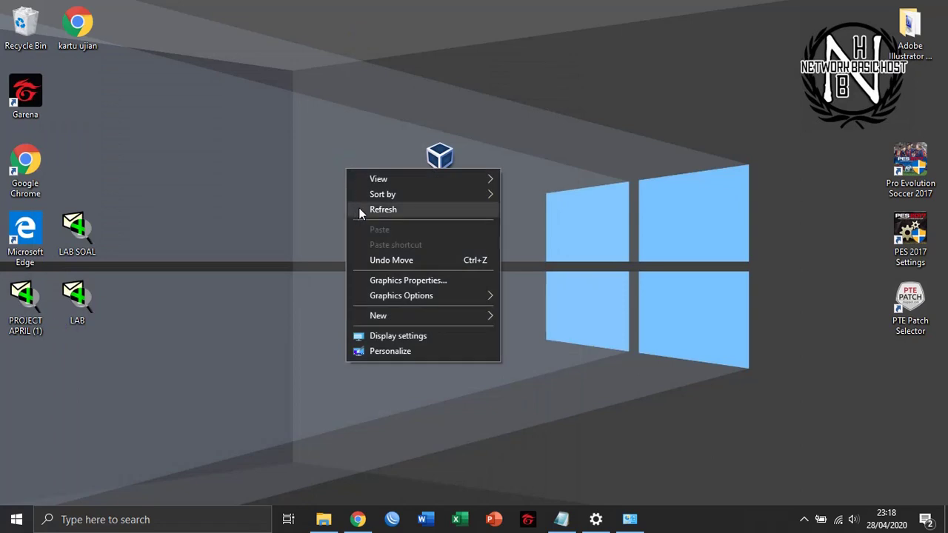
left_click(368, 208)
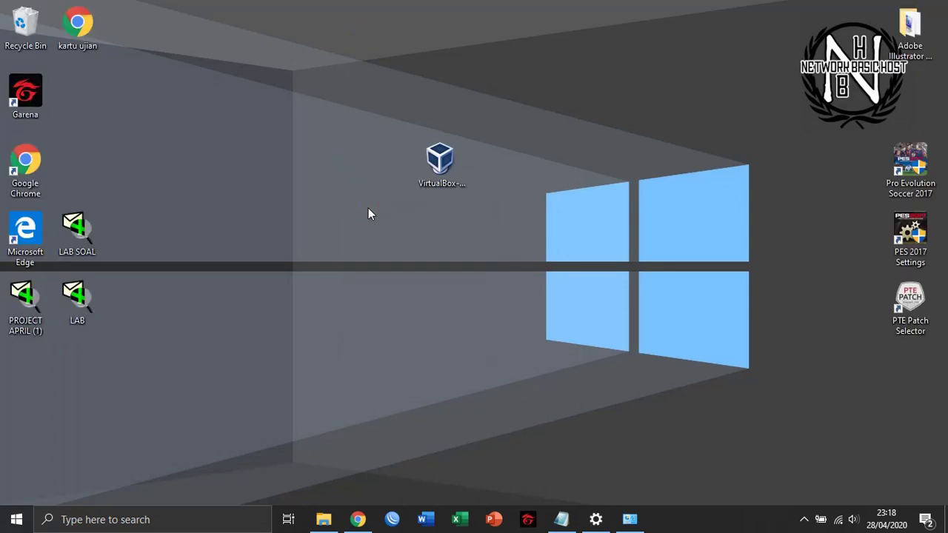
Look through the installed apps list for Oracle VM VirtualBox and bring the VirtualBox Manager window to the front.
key("super")
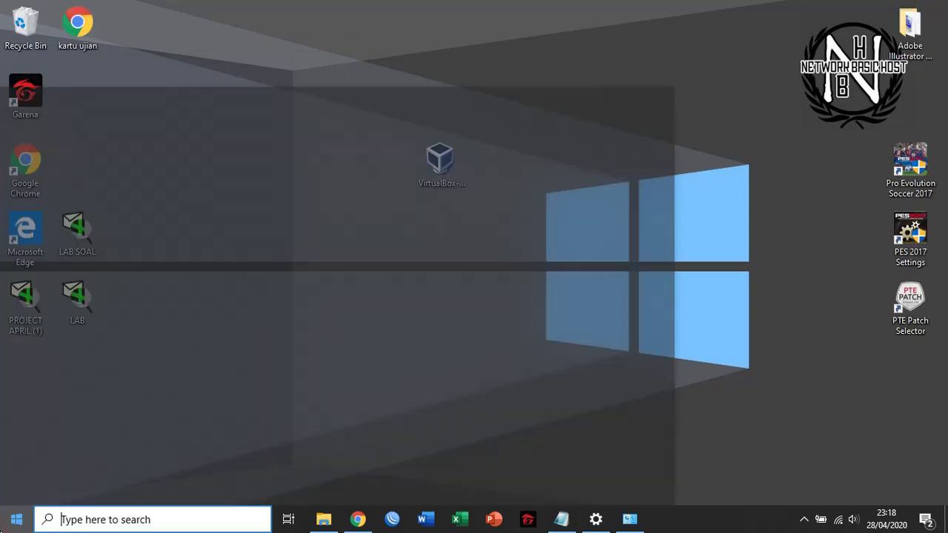
scroll(142, 322, "down", 15)
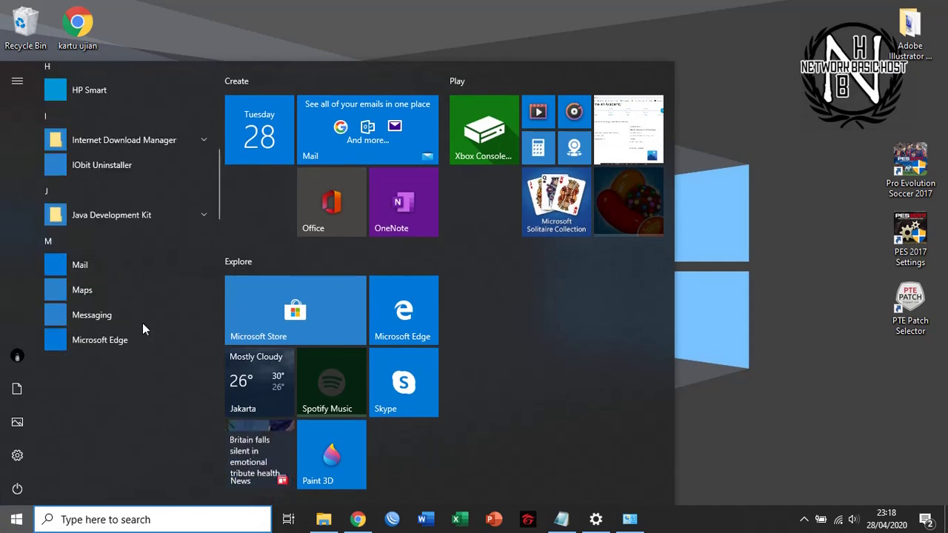
scroll(146, 321, "down", 5)
scroll(150, 320, "up", 8)
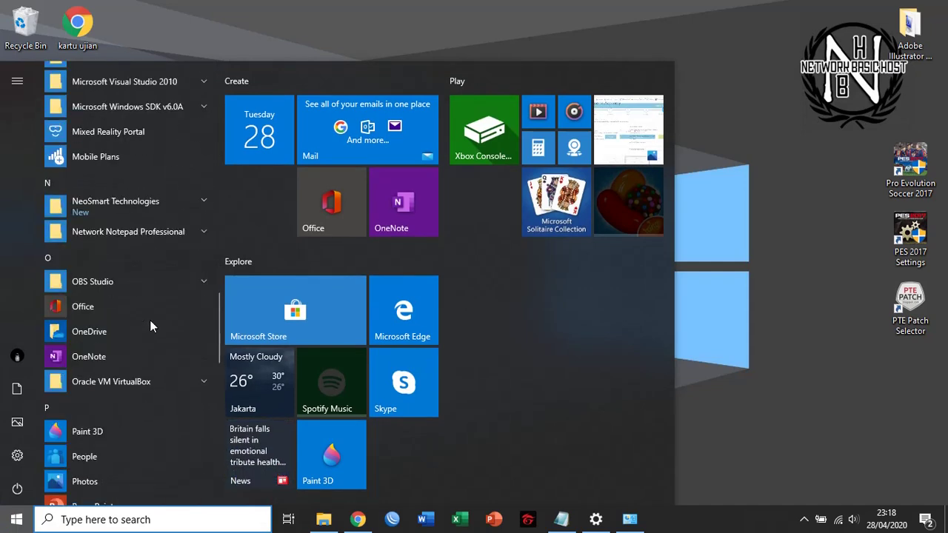
scroll(174, 274, "down", 15)
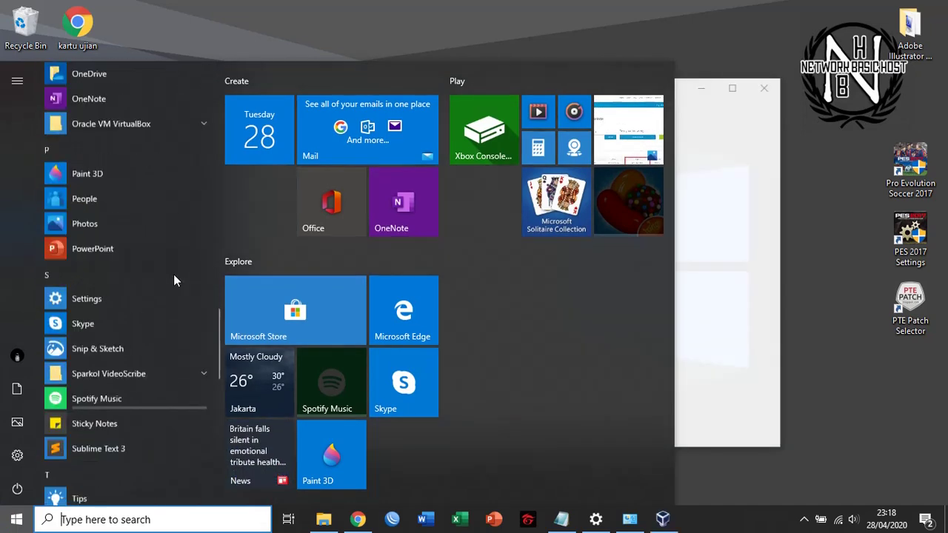
left_click(704, 107)
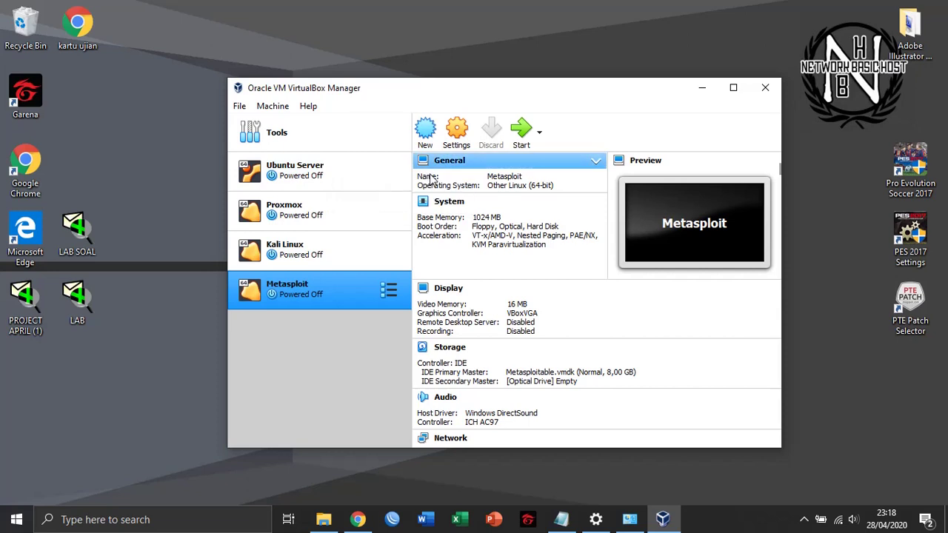
left_click(350, 367)
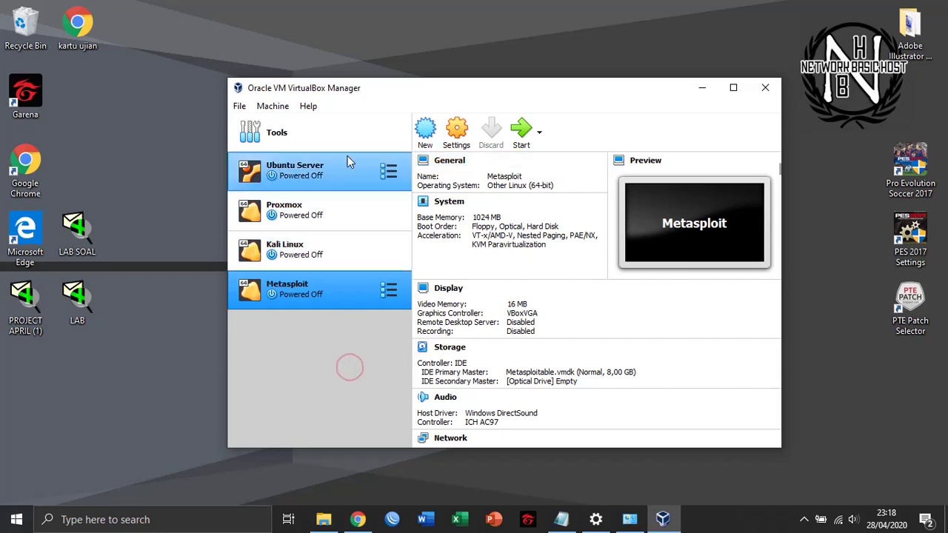
left_click(239, 107)
left_click(272, 106)
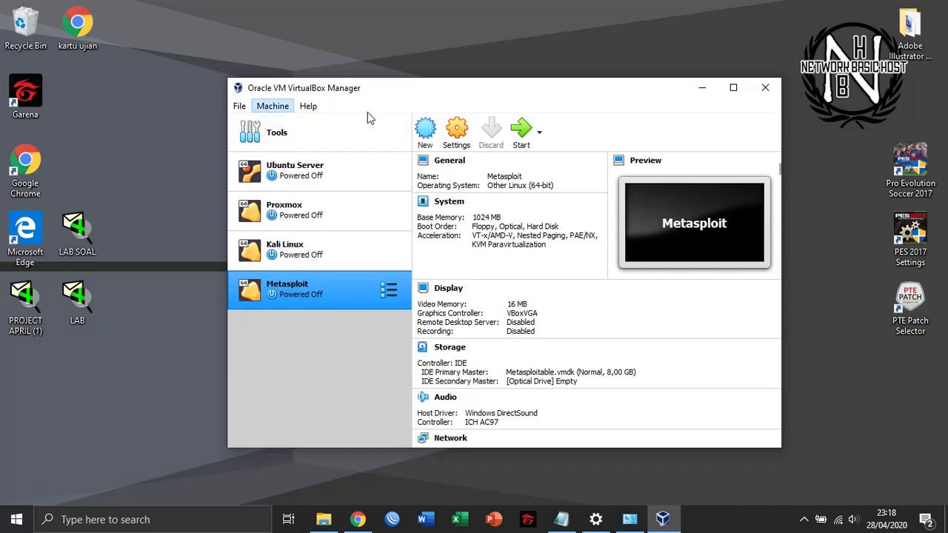
key("Right")
left_click(575, 98)
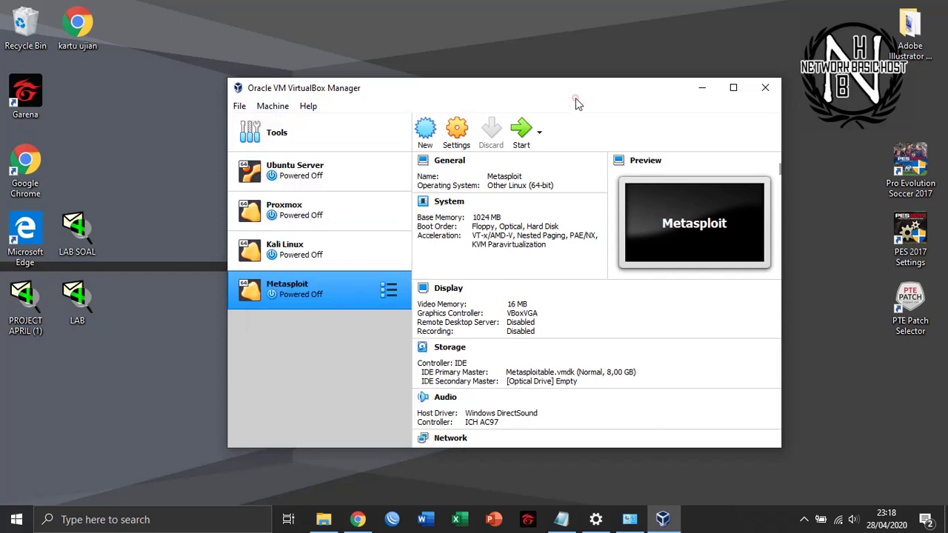
left_click(575, 98)
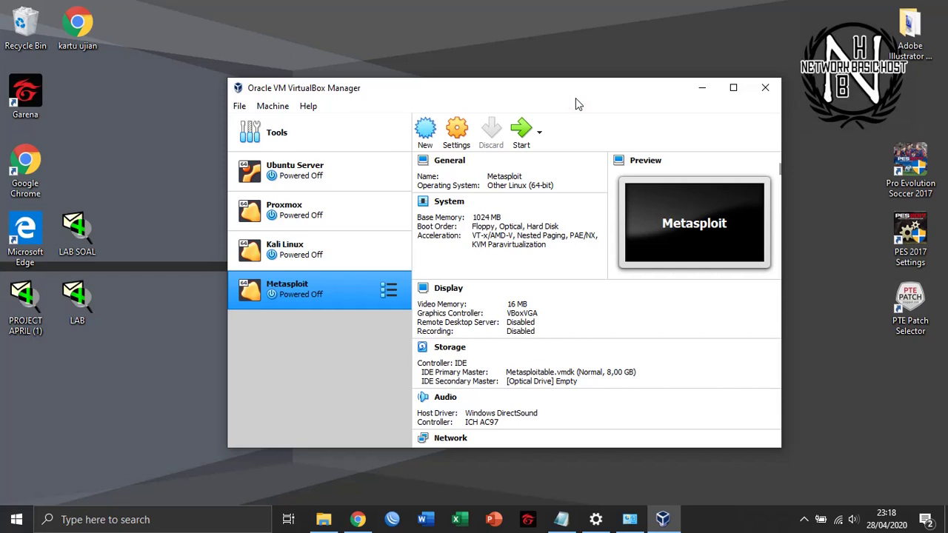